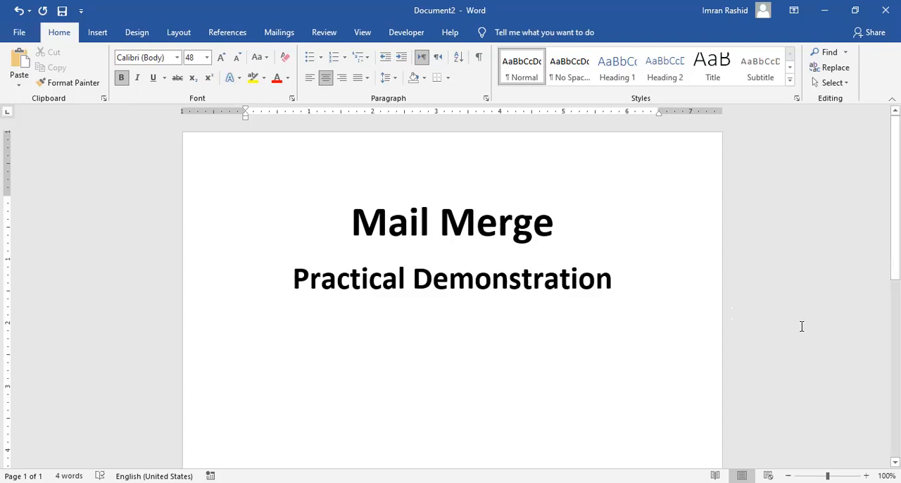
- Replace the "Mail Merge Practical Demonstration" heading text with the copied letter containing Department, City and Name placeholders
click(825, 10)
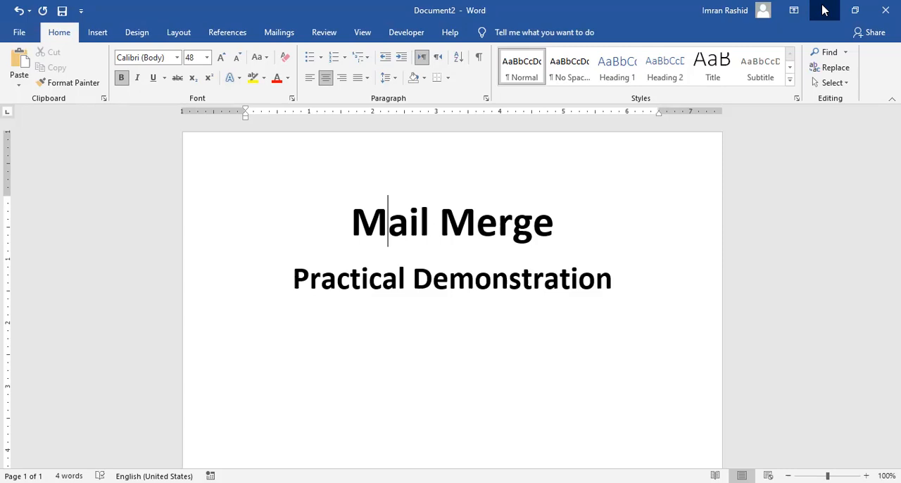
drag(352, 222, 638, 297)
key(Delete)
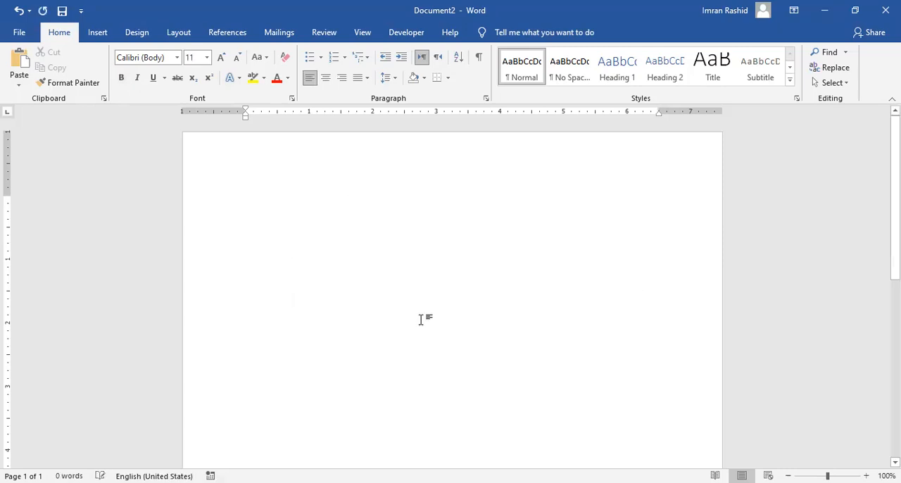
text(<Department> <City> Respected <Name> I hope that you all are safe and sound. According to the new problem in company related to marketing is very tough. So I am going to call you in my office on coming Monday at 12:00 pm. Your sincere Imran Rashid)
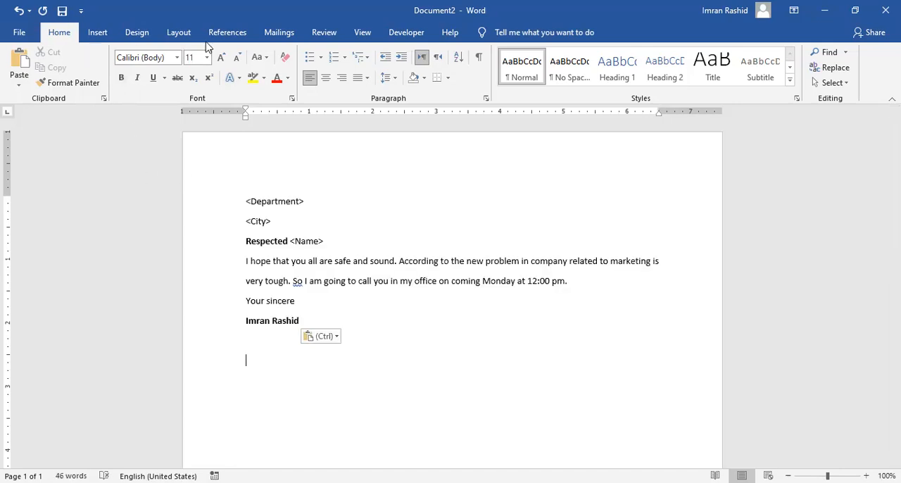
- Start the Step-by-Step Mail Merge Wizard, choose Letters as the document type and proceed to the starting document stage
click(277, 34)
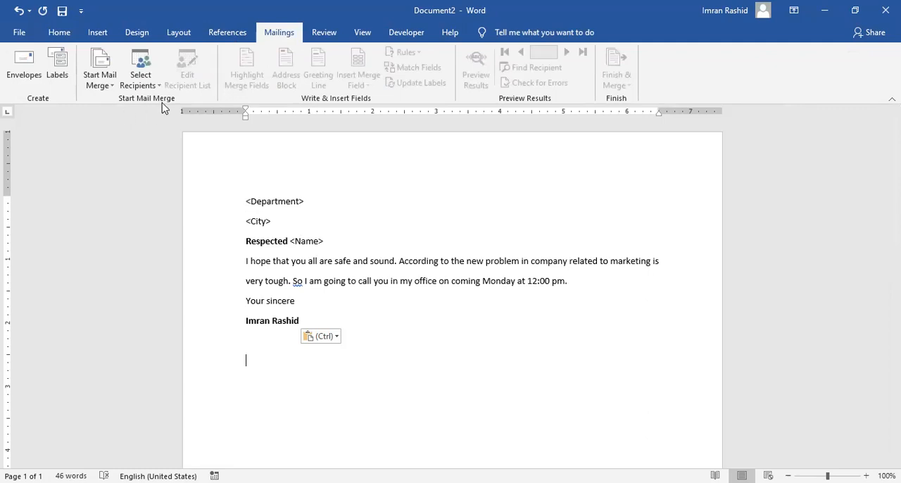
click(110, 87)
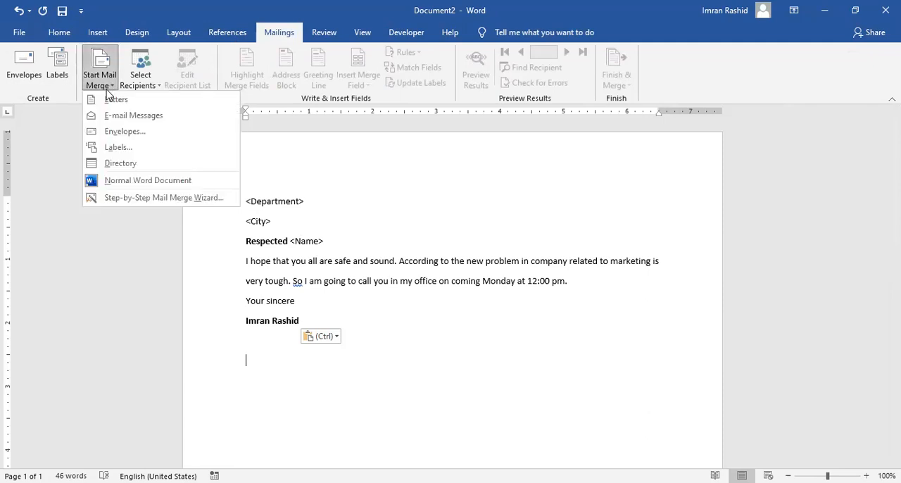
click(112, 199)
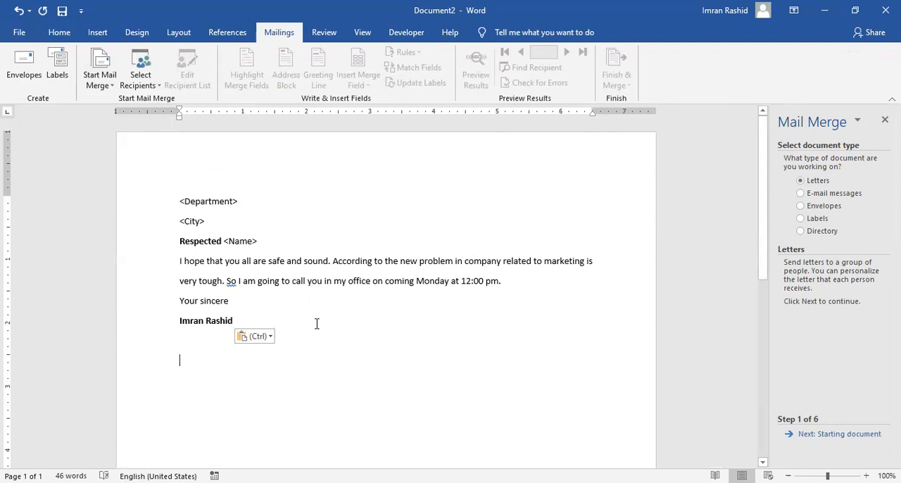
click(802, 194)
click(802, 207)
click(806, 181)
click(851, 434)
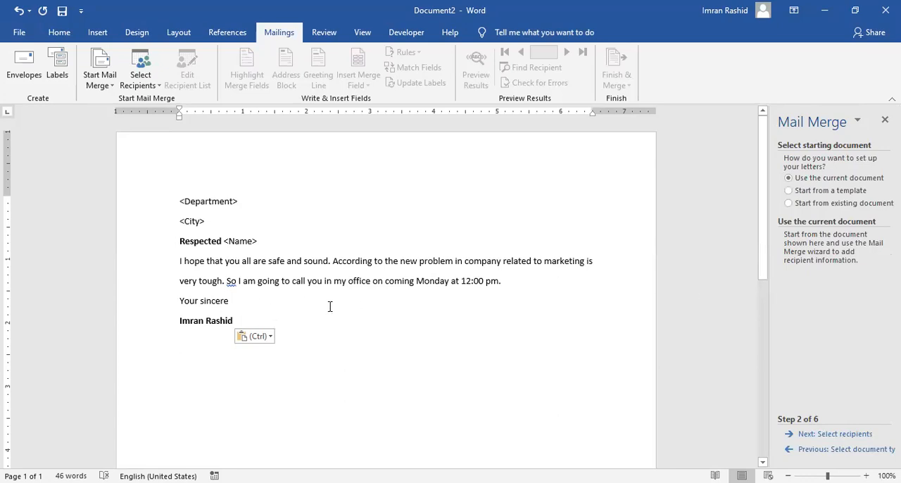
- Use the current document for the letters and start creating a new typed recipient list
click(828, 436)
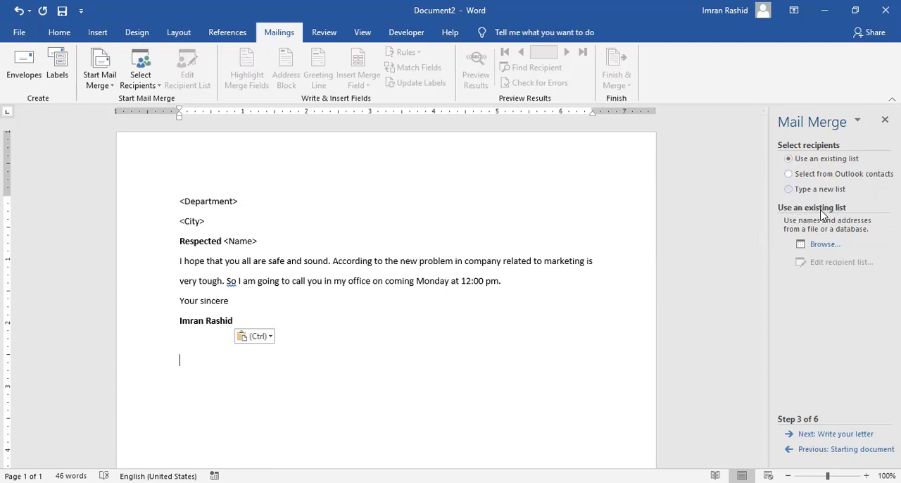
click(789, 190)
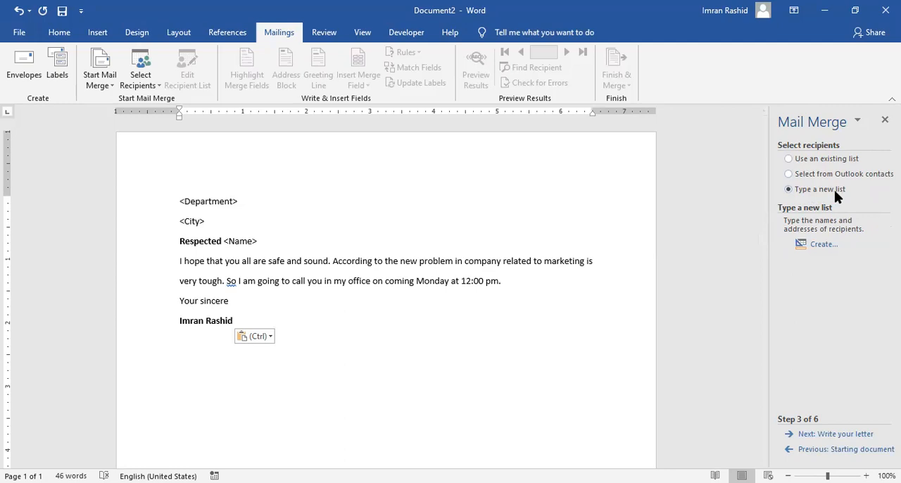
click(818, 244)
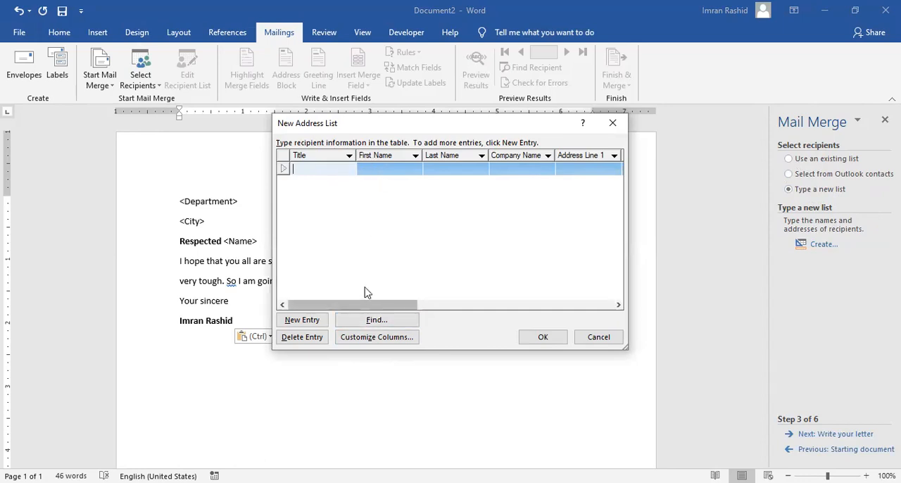
- Delete all the default address list fields, from Title through E-mail Address, in the column customization
click(375, 338)
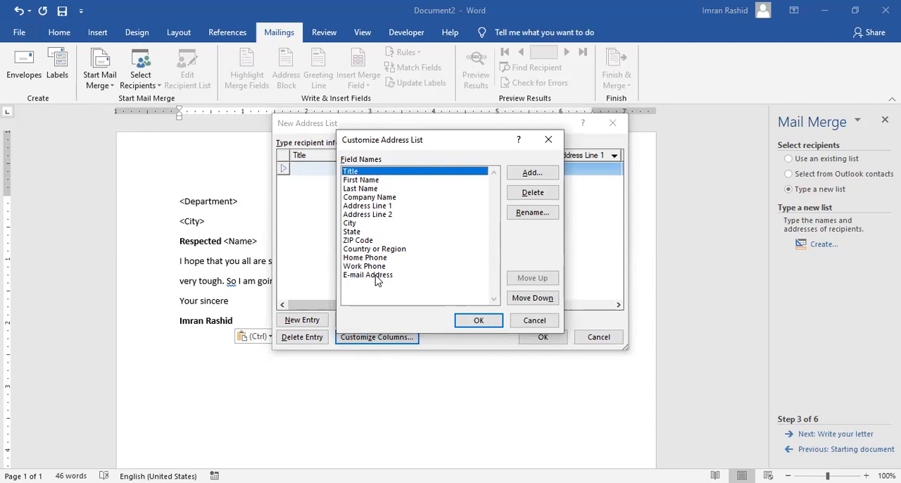
click(521, 193)
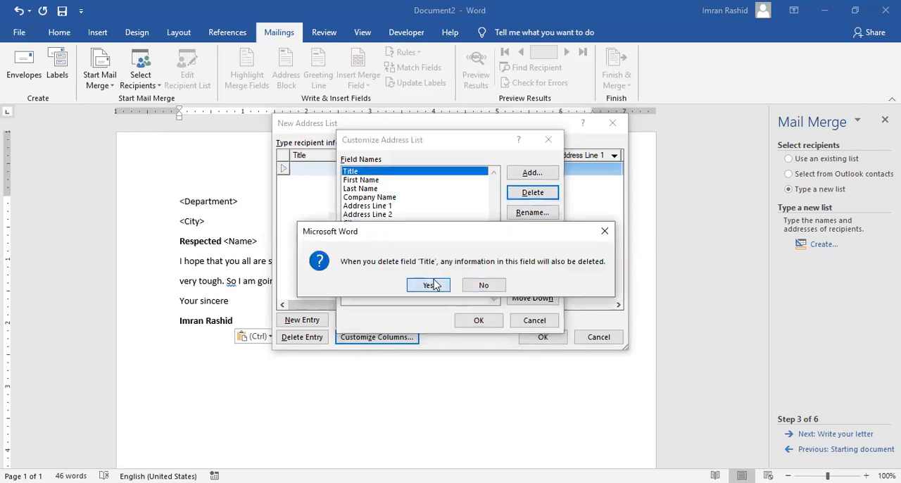
click(429, 284)
click(523, 197)
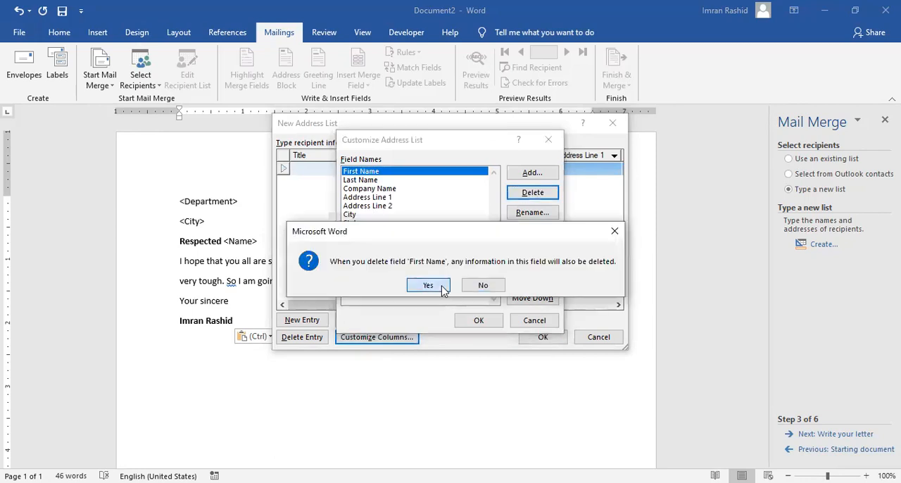
click(428, 285)
click(532, 193)
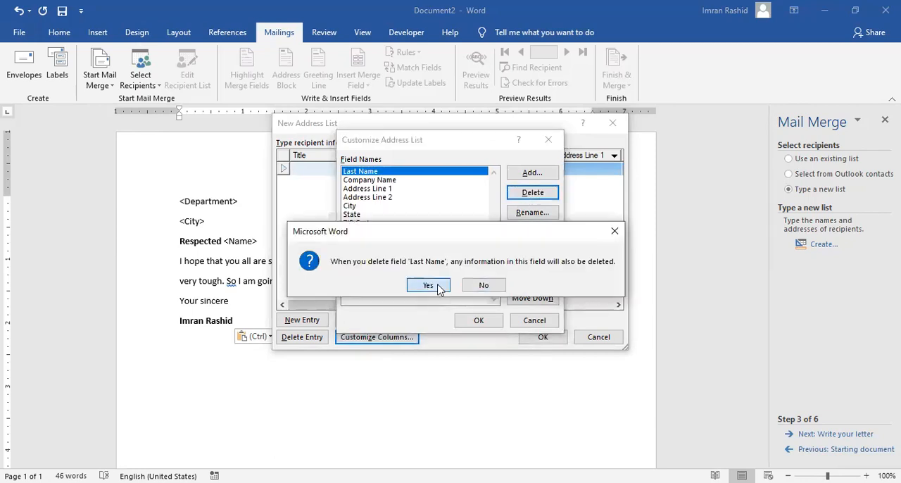
click(436, 285)
click(540, 193)
click(436, 285)
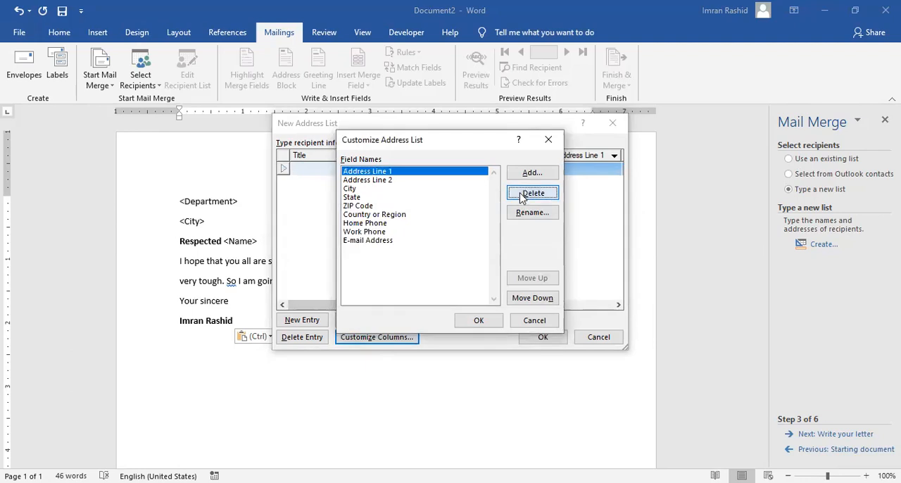
click(532, 193)
click(436, 285)
click(533, 193)
click(429, 286)
click(531, 193)
click(430, 286)
click(527, 191)
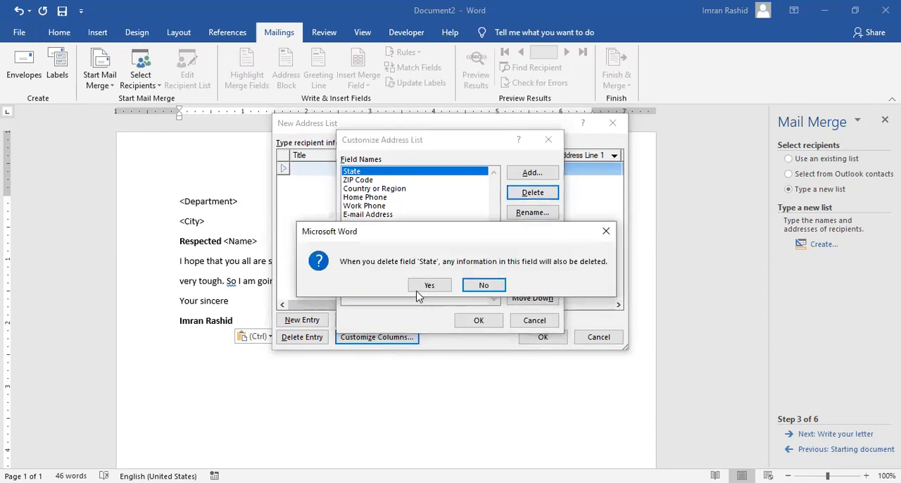
click(421, 285)
click(524, 194)
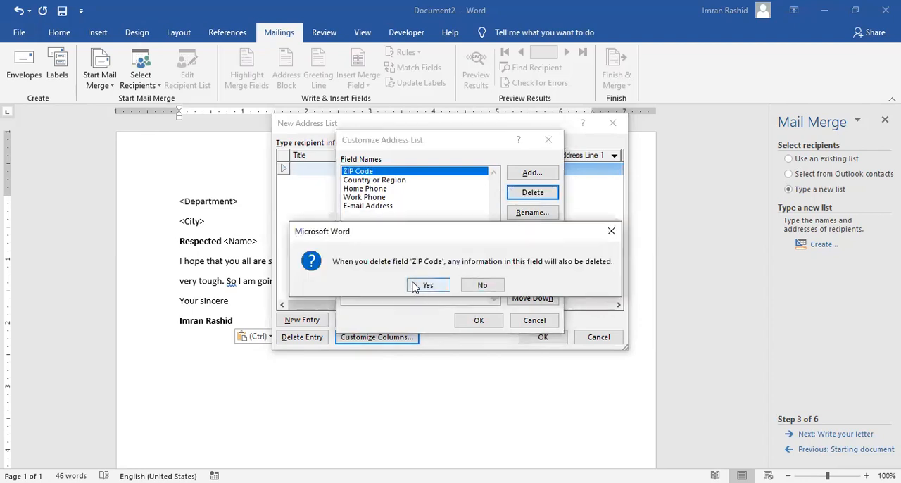
click(423, 286)
click(513, 197)
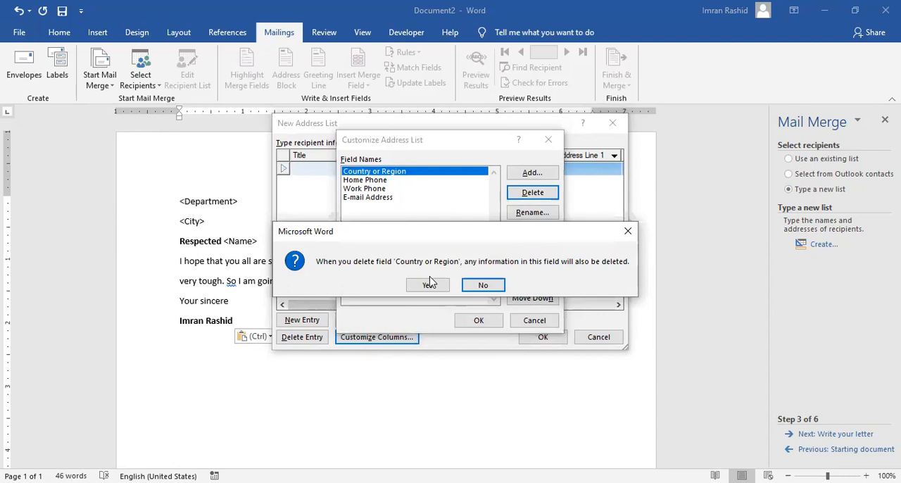
click(426, 285)
click(523, 194)
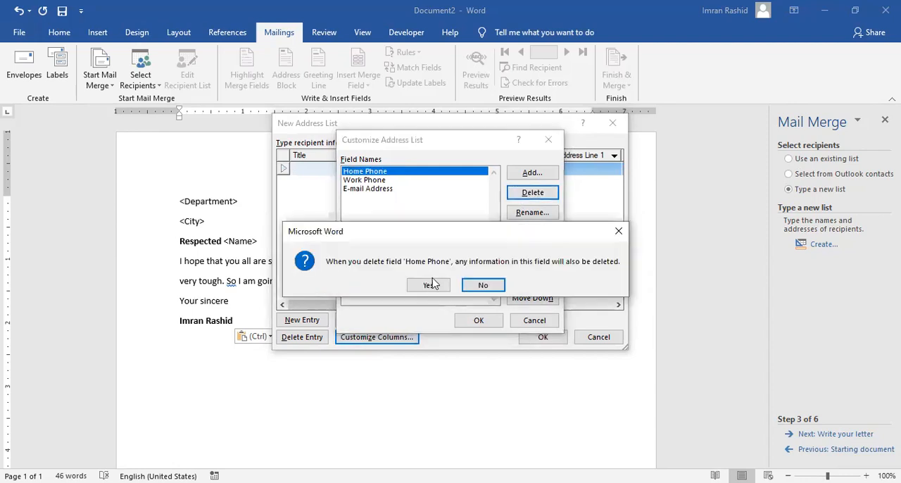
key(Return)
click(526, 193)
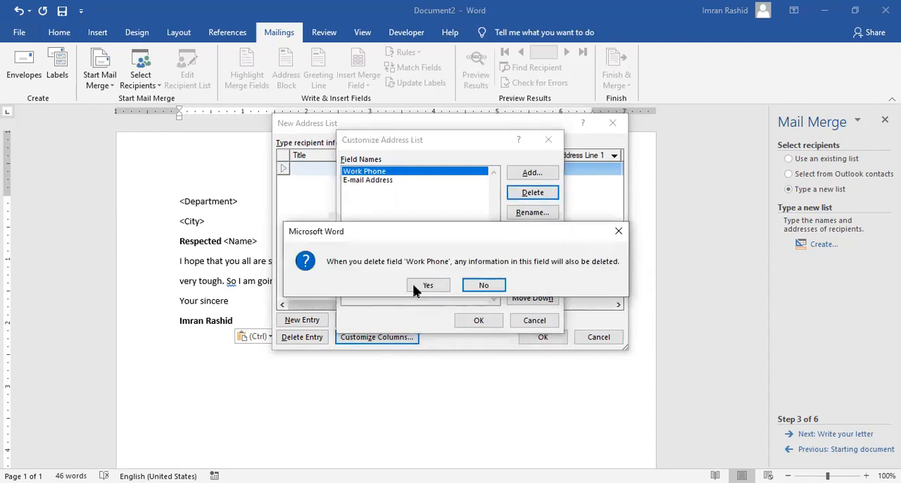
click(423, 285)
click(515, 197)
click(424, 287)
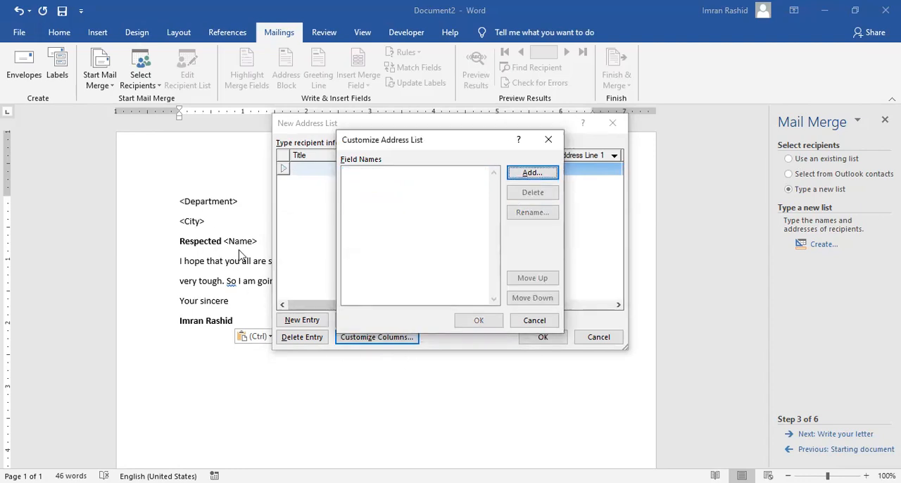
- Add the fields Department, City and Name to the address list and apply the customized columns
click(539, 177)
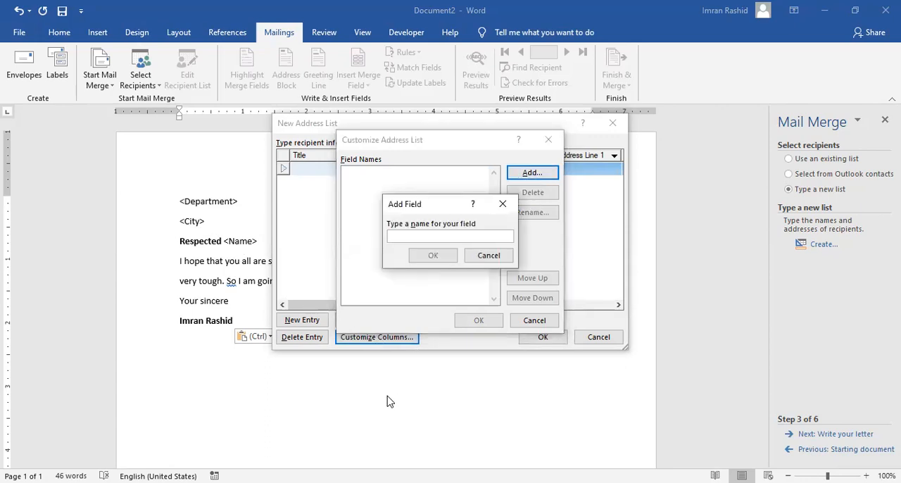
text(Dem)
text(partmen)
text(tmee)
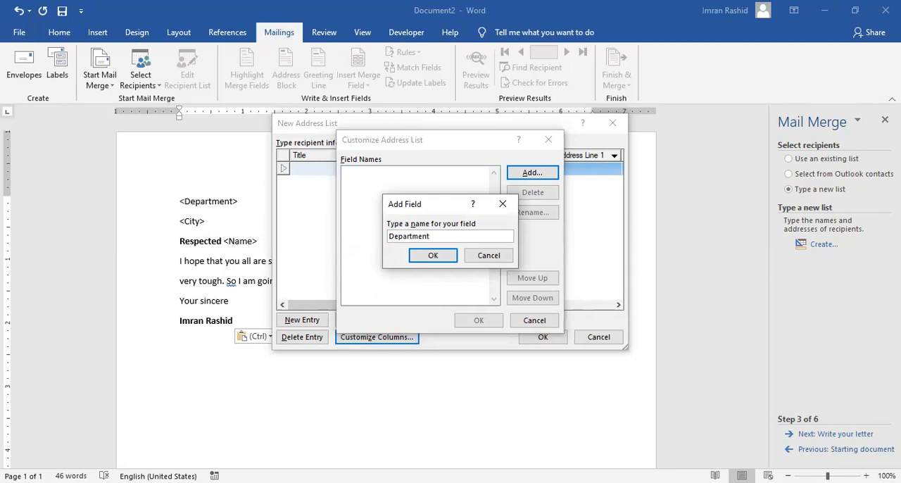
click(442, 256)
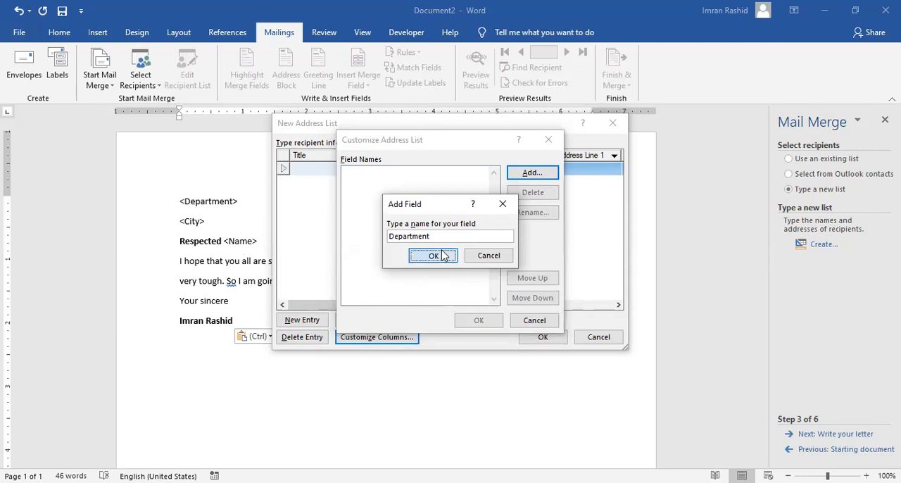
click(524, 174)
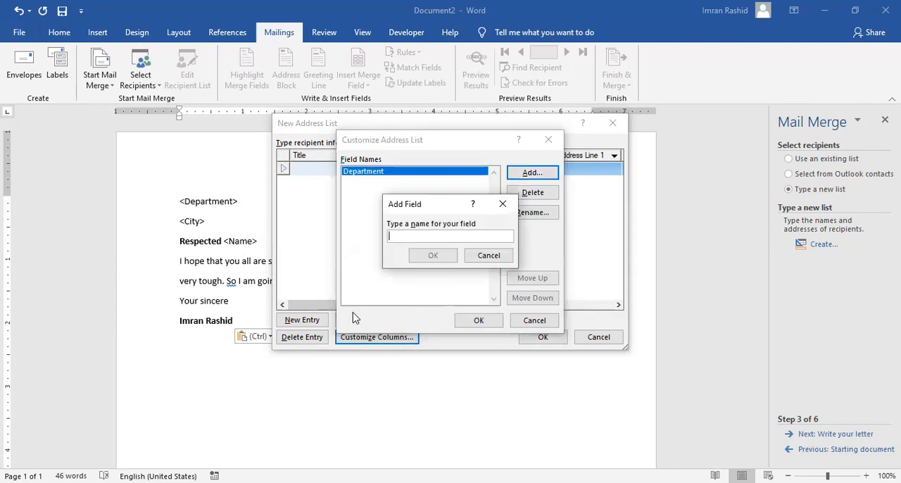
text(City)
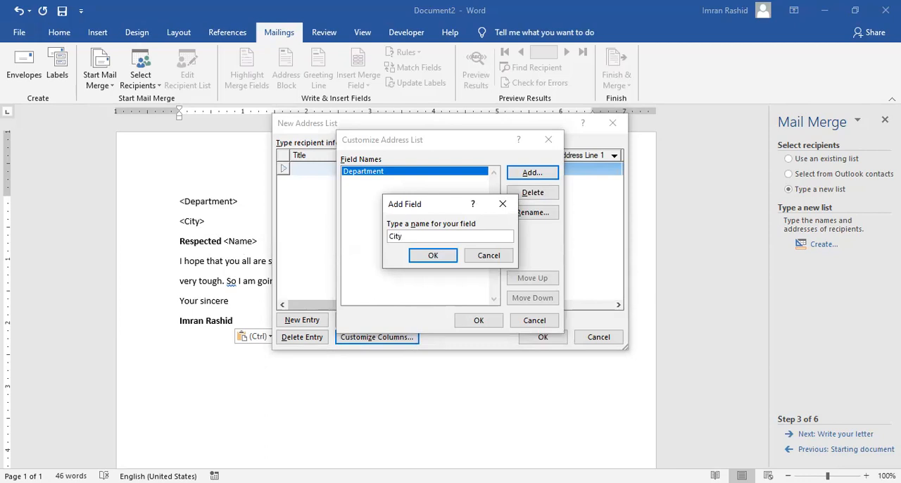
click(430, 253)
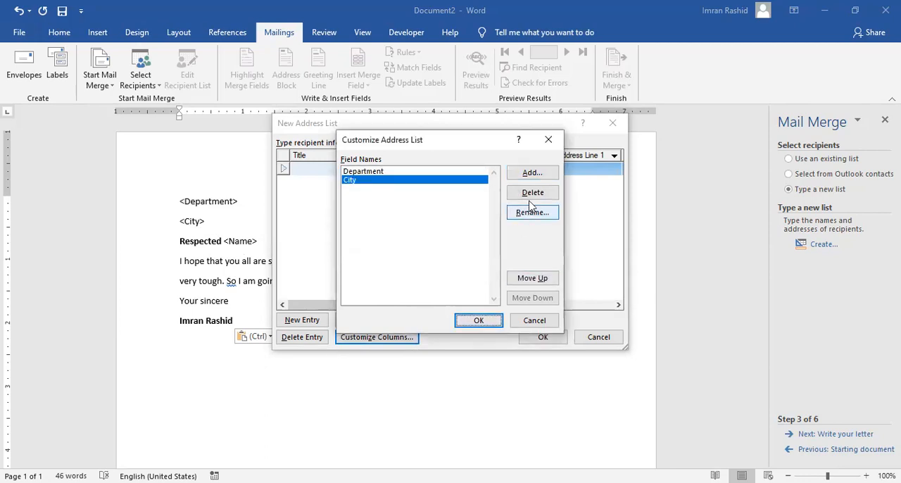
click(532, 173)
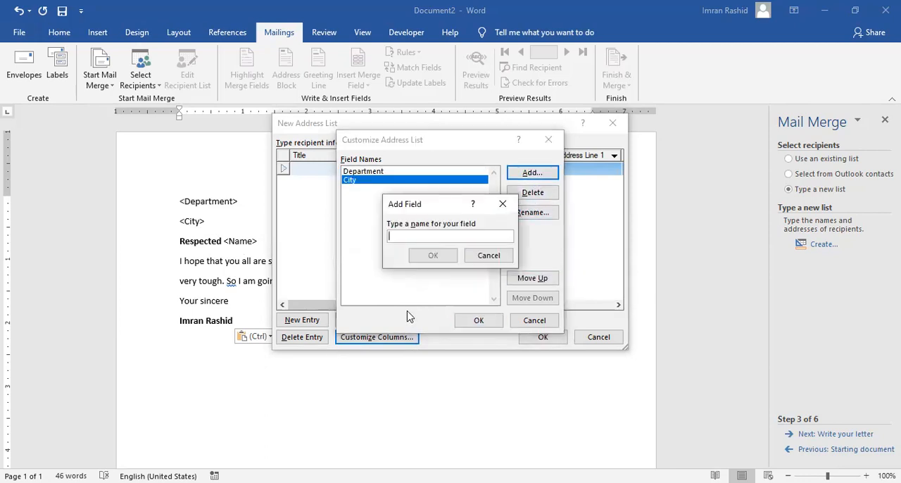
text(Name)
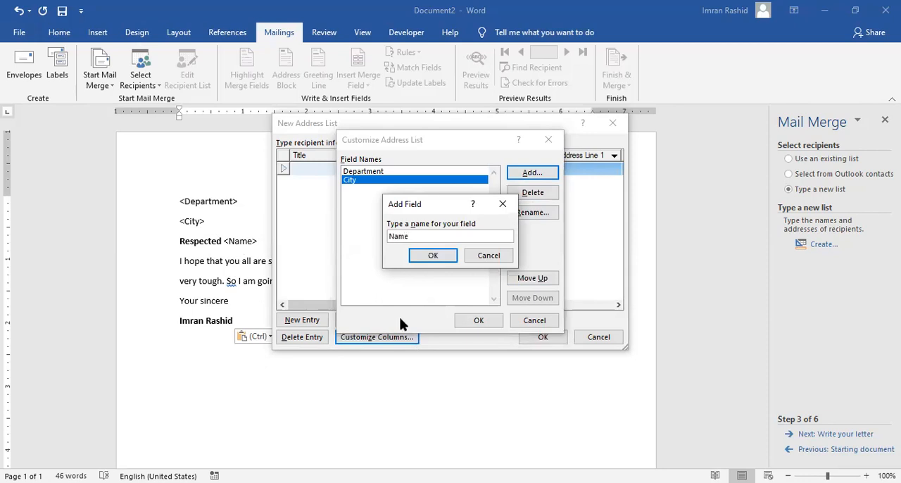
click(423, 259)
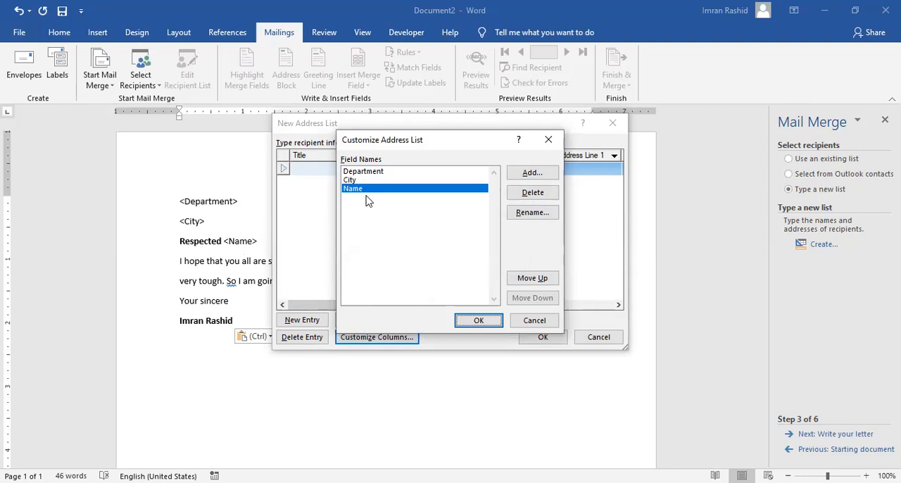
click(480, 321)
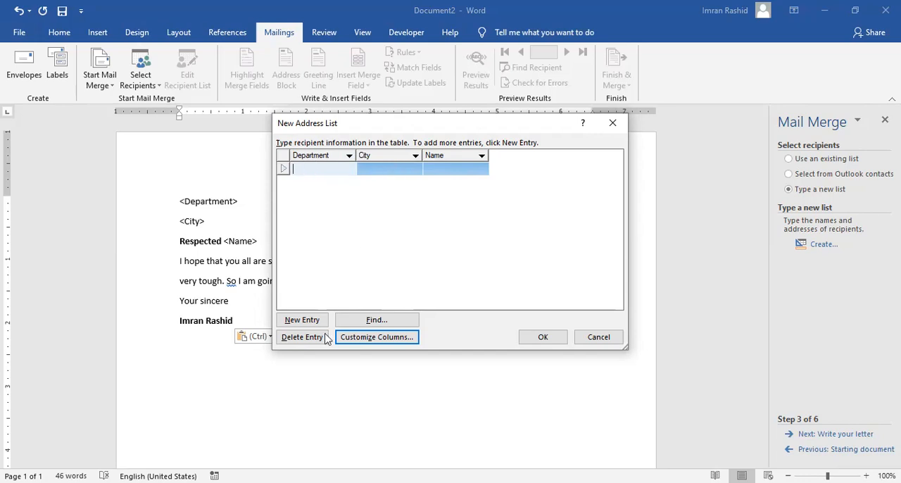
- Fill in the first recipient with department Comp, city Jhang and the recipient's name
text(Comp)
key(Tab)
text(Jhang)
key(Tab)
text(Imran)
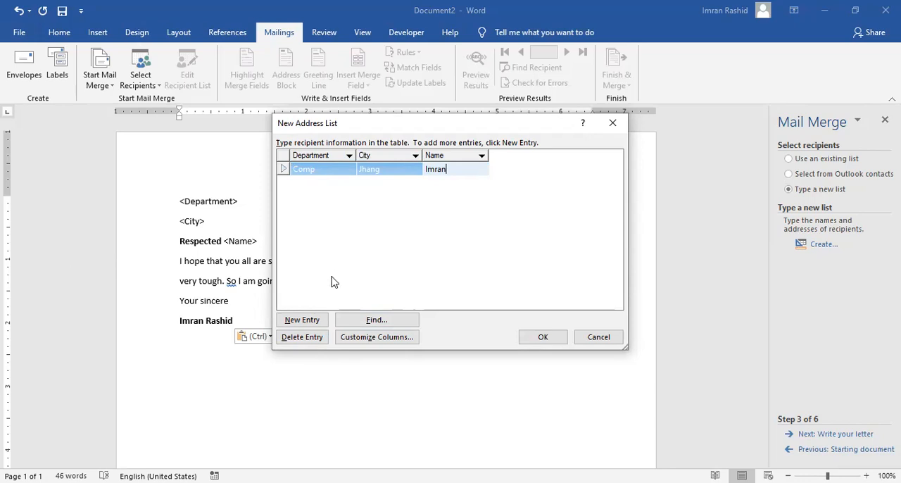
- Add a second recipient with department ICT, city Lahore and the recipient's name, and move on to a new blank entry
click(316, 320)
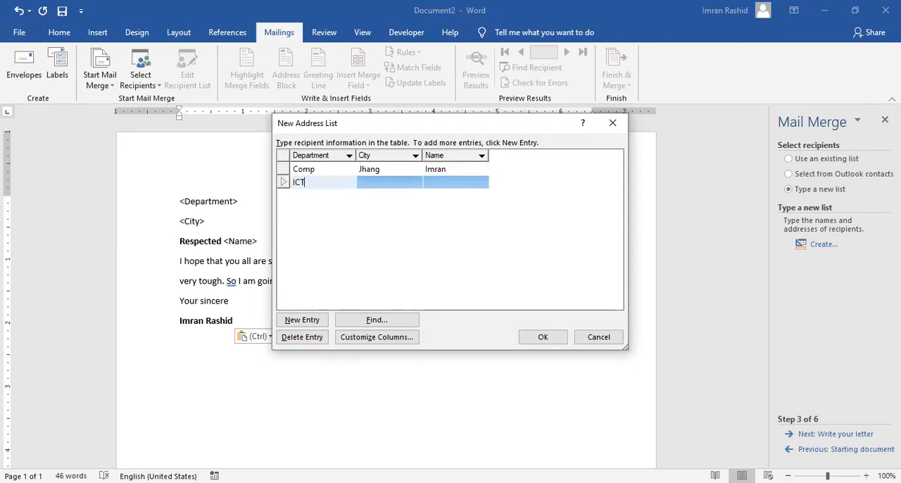
key(Tab)
text(La)
key(Tab)
text(Al)
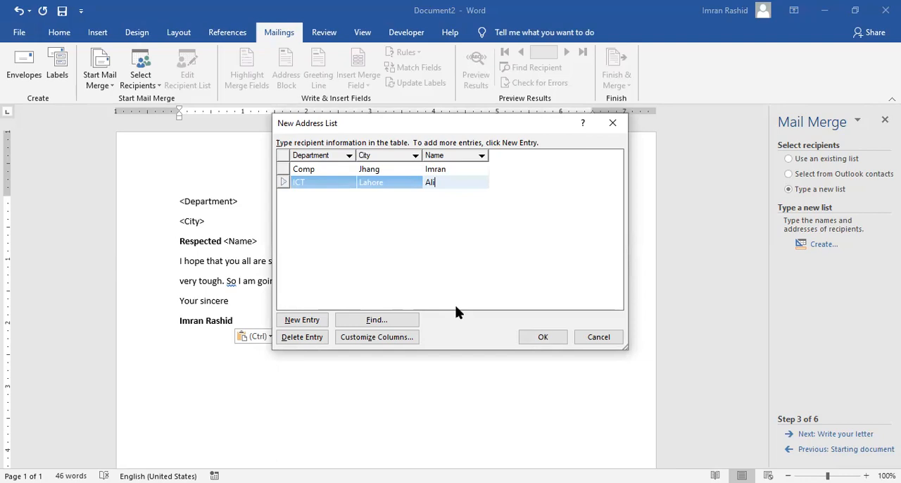
key(Tab)
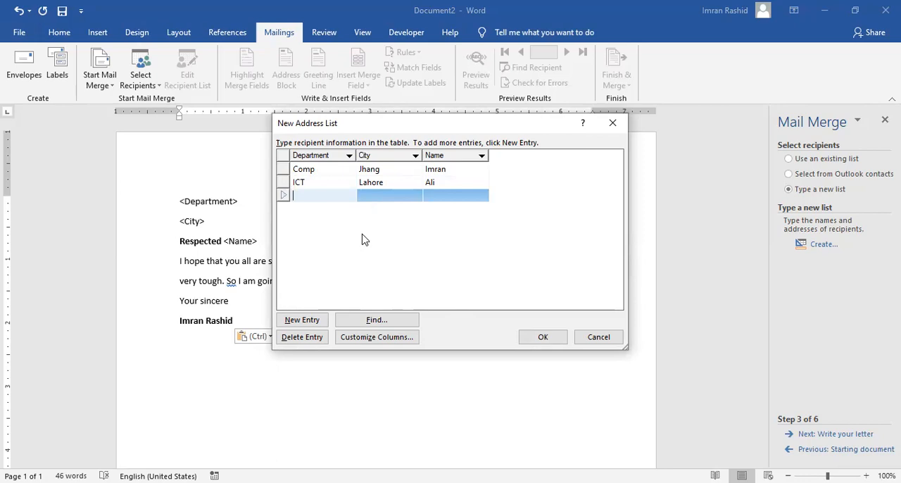
- Fill in the third recipient with department IT, city Karachi and the recipient's name
text(IT)
key(Tab)
text(Karachi)
key(Tab)
text(Am)
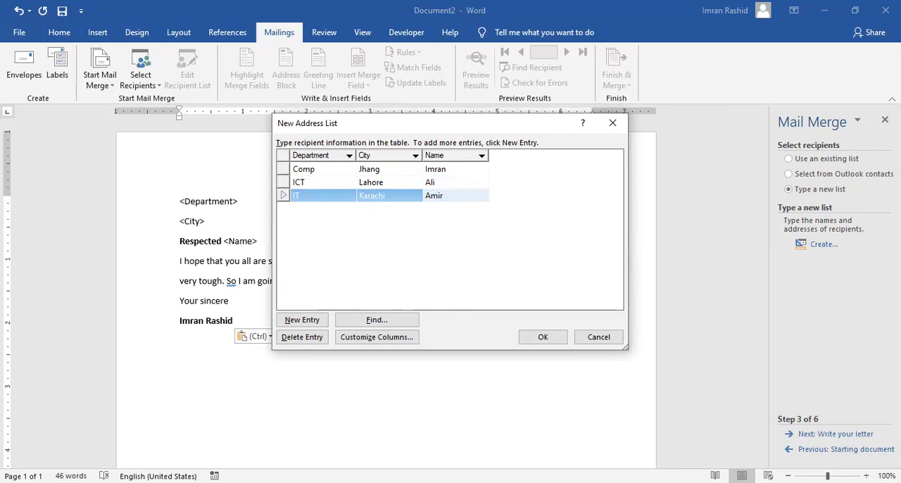
click(480, 217)
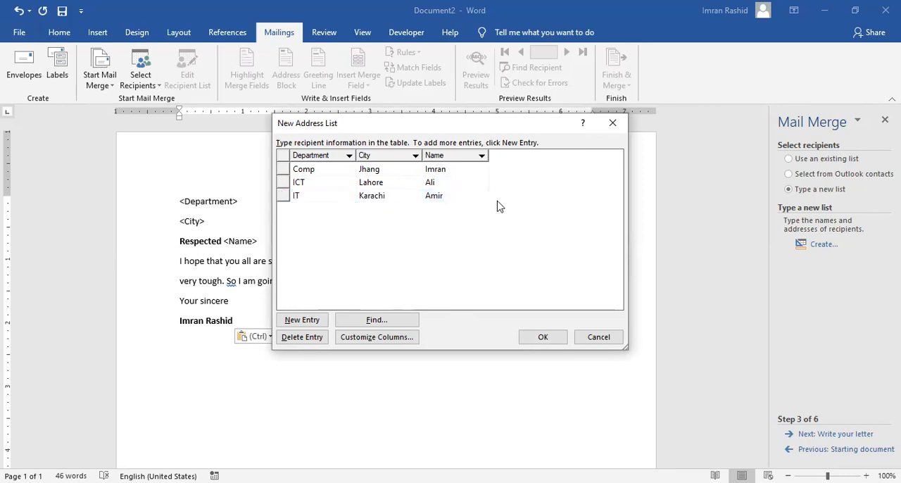
- Add a fourth recipient with department Admin, city Jhang and the recipient's name, and move on to a new blank entry
key(Tab)
text(Admin)
key(Tab)
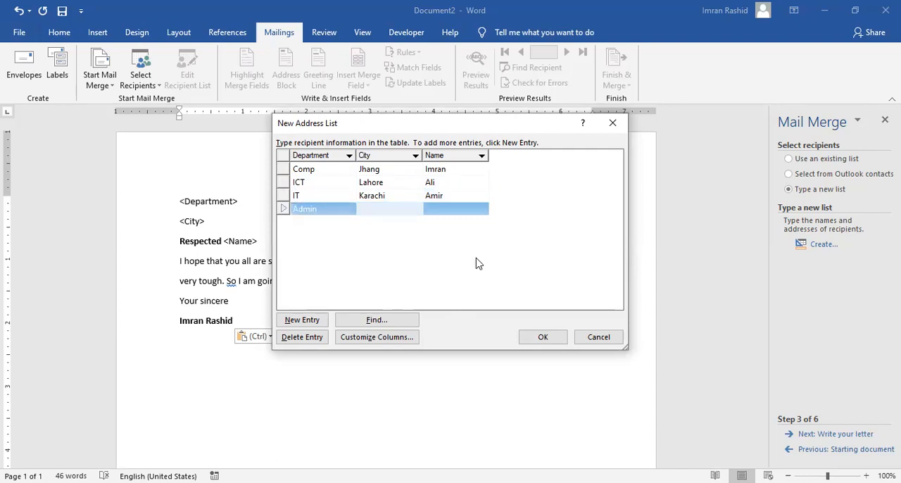
text(Jhang)
key(Tab)
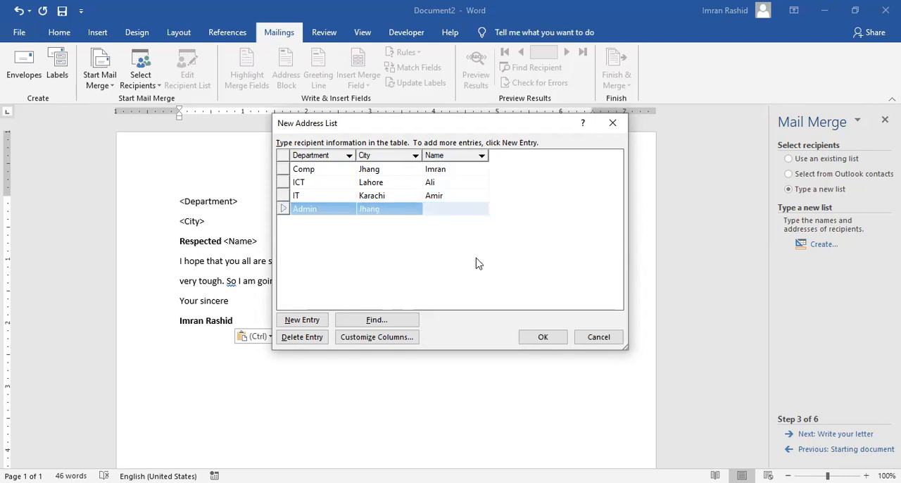
text(Abdullah)
key(Tab)
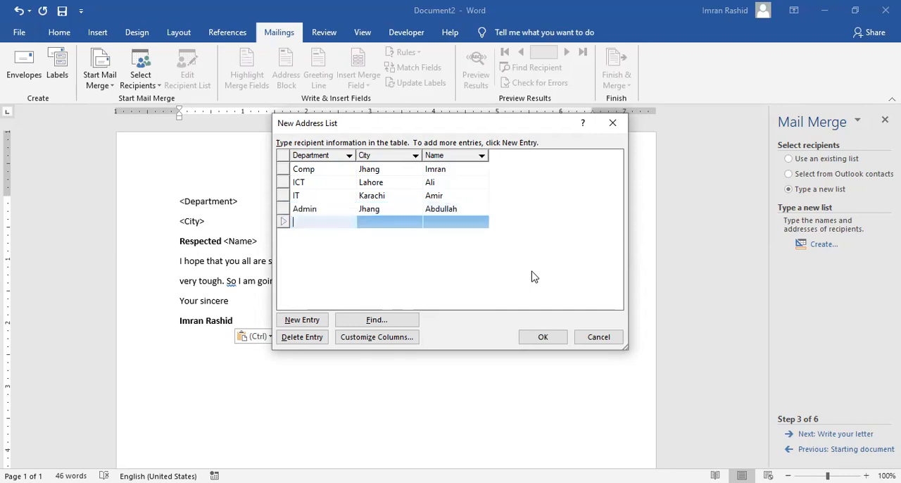
- Fill in the fifth recipient with department Comp, city Lahore and the recipient's name
text(Comp)
key(Tab)
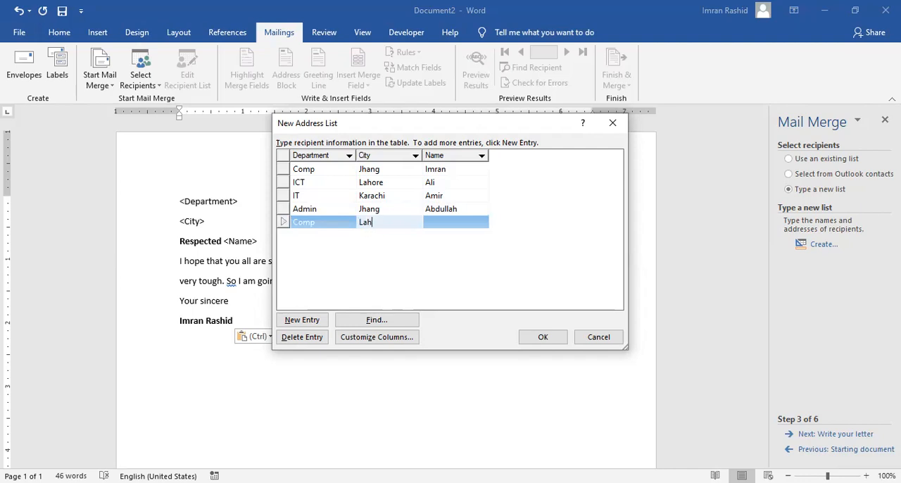
key(Tab)
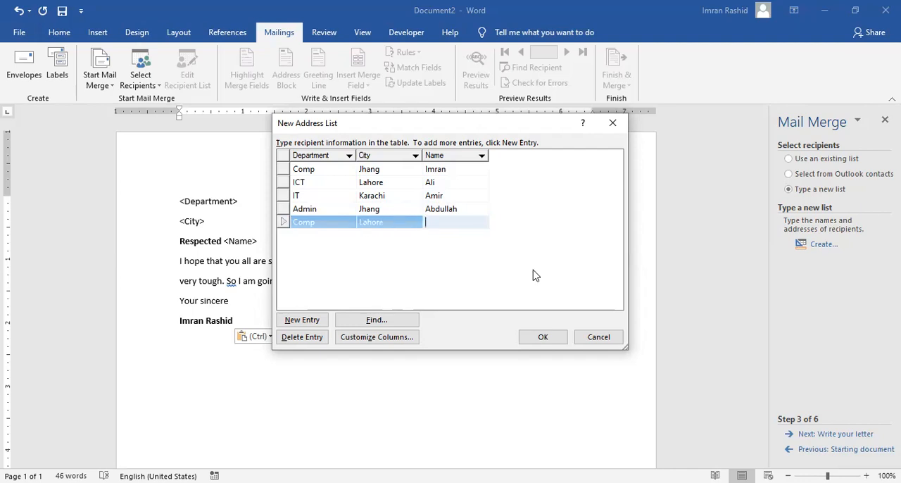
text(Daniyal)
- Save the finished address list on the Desktop as "my friends" and accept all its entries as merge recipients
click(542, 338)
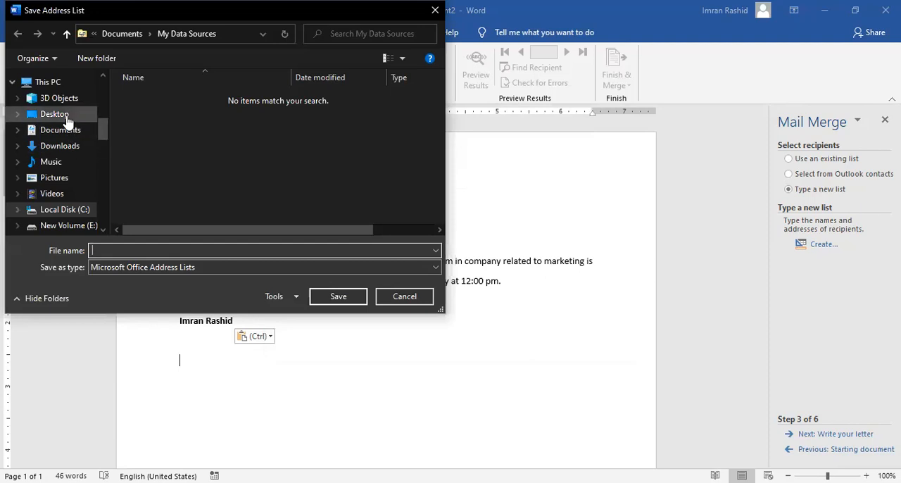
click(67, 117)
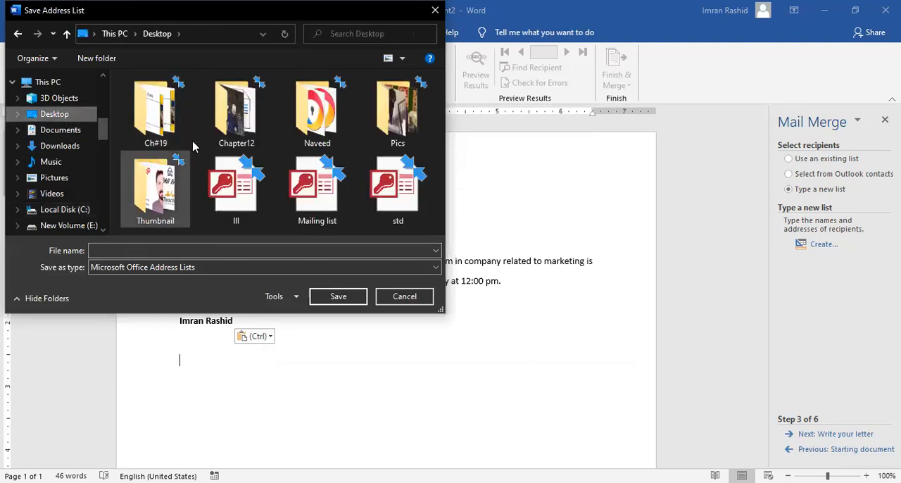
click(161, 251)
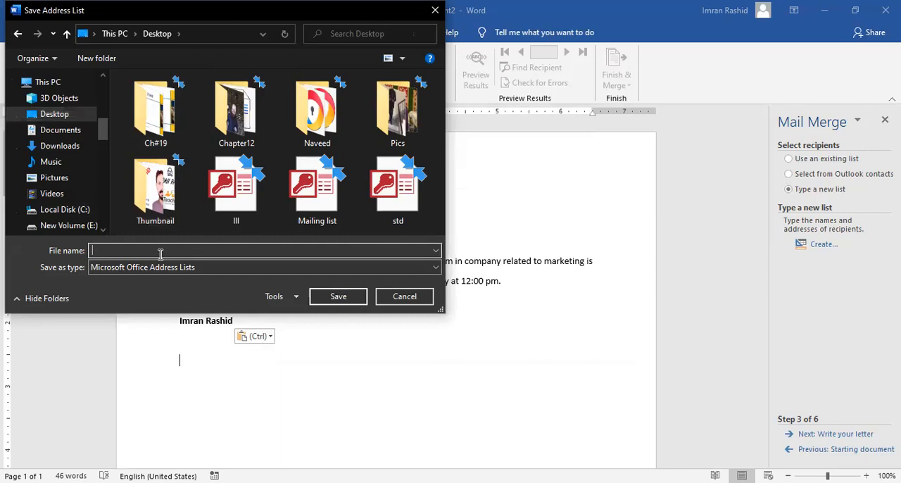
text(my friends)
click(334, 301)
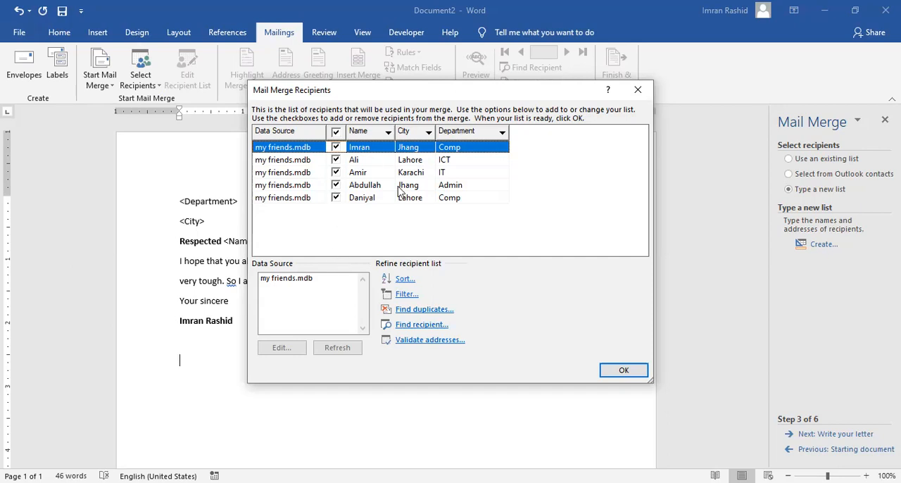
click(604, 372)
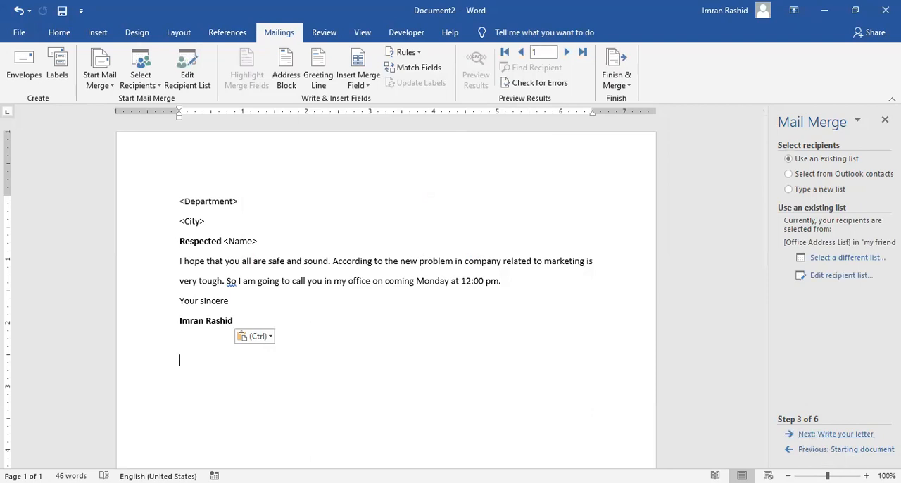
- Advance the wizard to the letter-writing stage and check which merge fields can be inserted
click(835, 435)
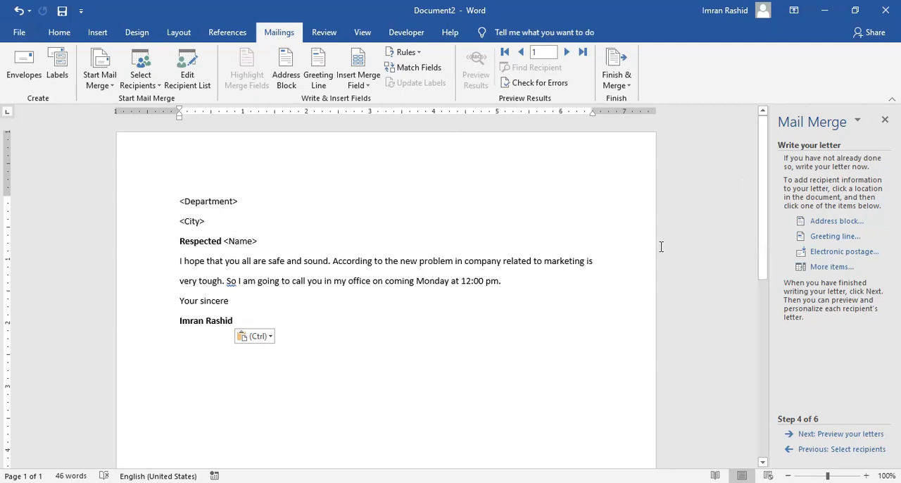
click(822, 267)
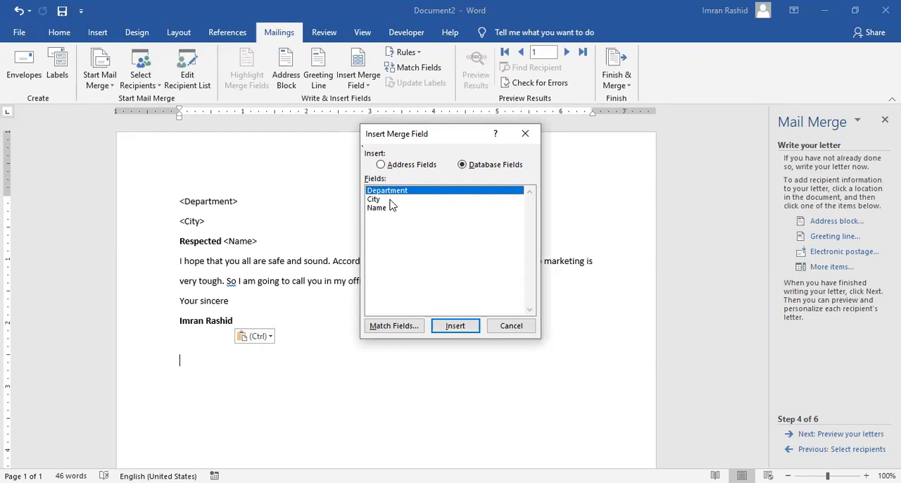
click(511, 326)
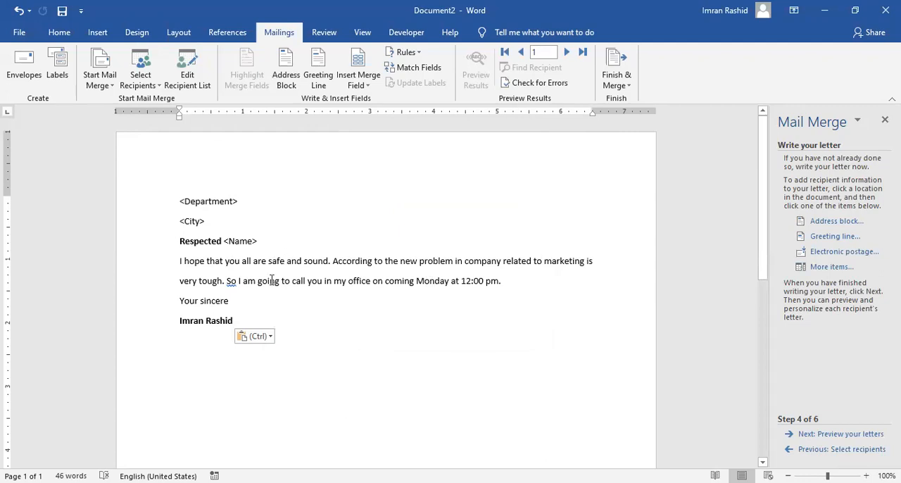
- Replace the <Department> placeholder at the start of the letter with the Department merge field
key(BackSpace)
key(BackSpace)
key(BackSpace)
key(BackSpace)
key(BackSpace)
key(BackSpace)
key(BackSpace)
key(BackSpace)
key(BackSpace)
key(BackSpace)
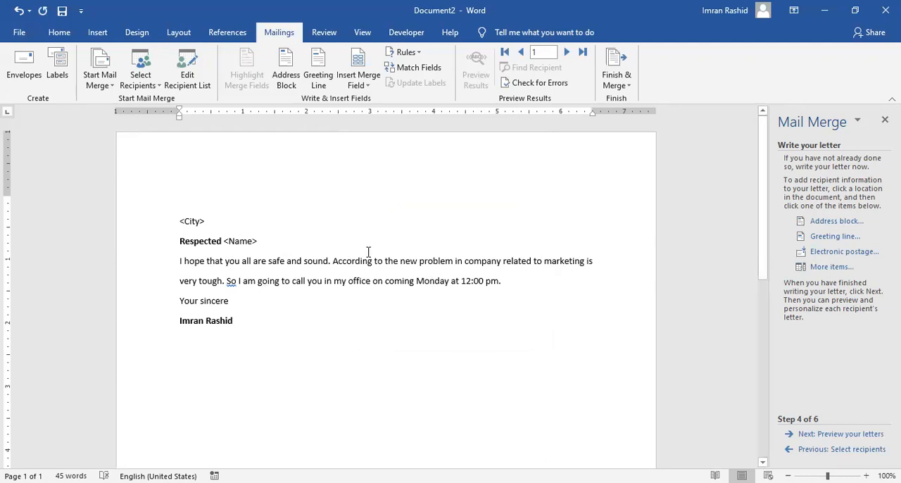
click(812, 266)
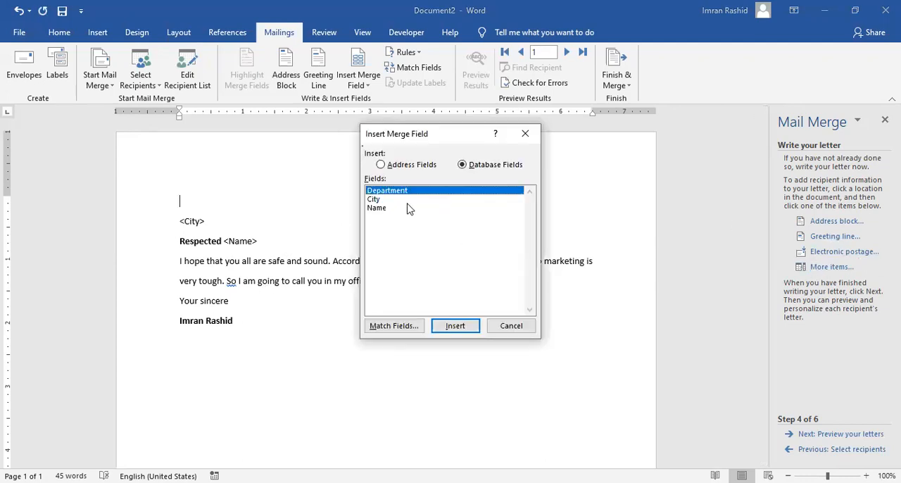
click(454, 325)
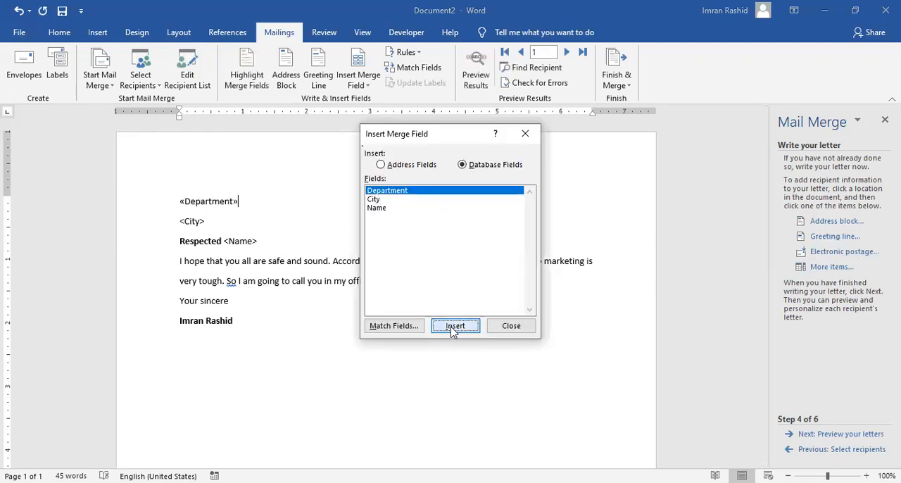
click(505, 331)
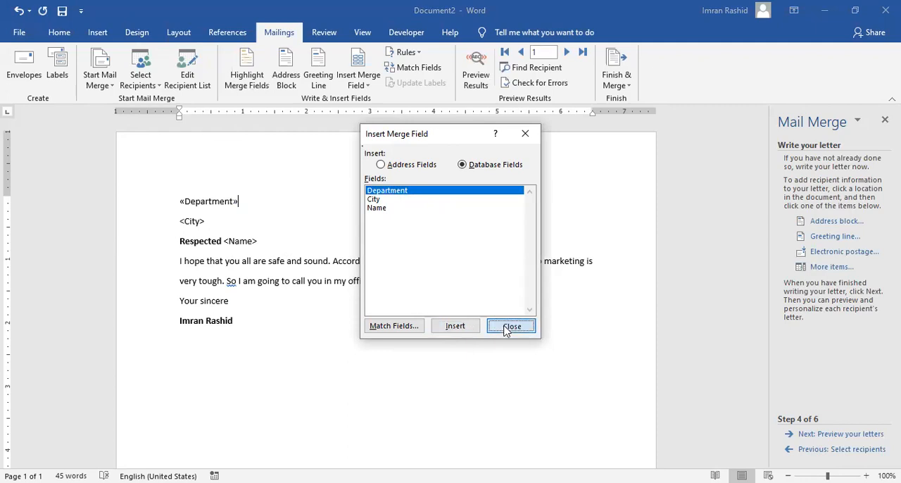
- Replace the <City> placeholder on the letter's second line with the City merge field
click(218, 221)
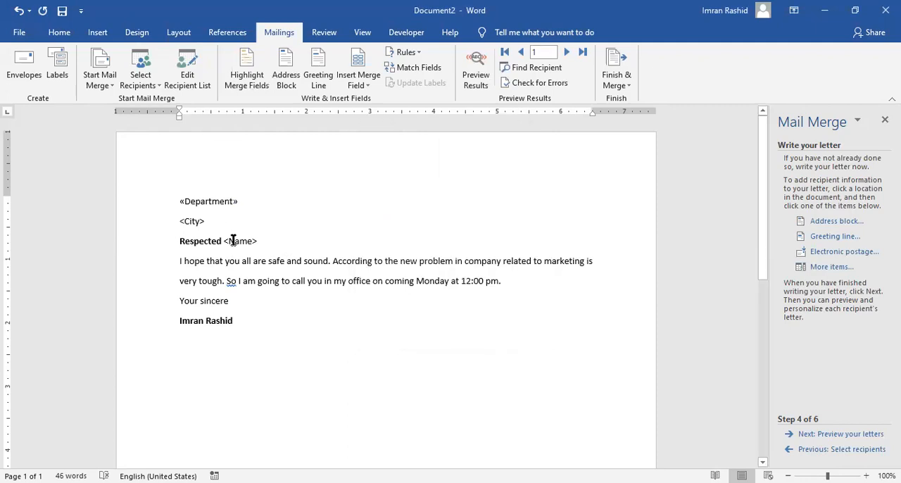
key(BackSpace)
key(BackSpace)
key(BackSpace)
key(BackSpace)
key(BackSpace)
key(BackSpace)
key(BackSpace)
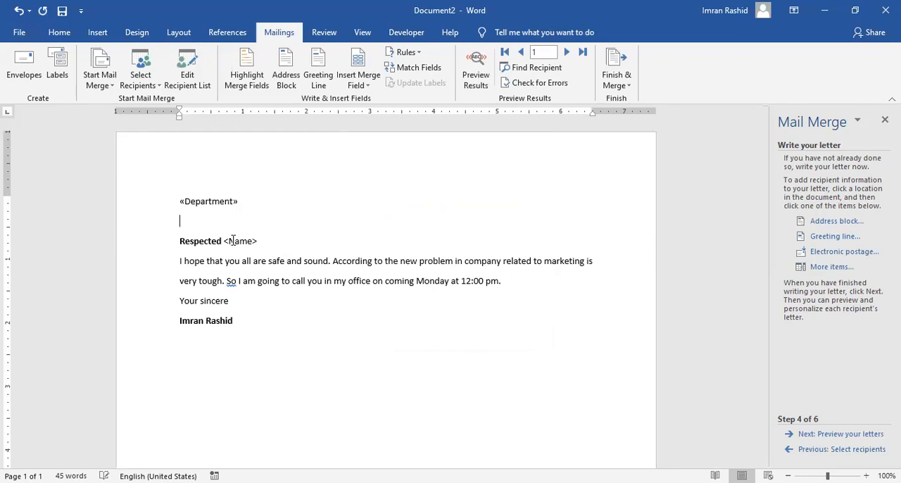
click(820, 266)
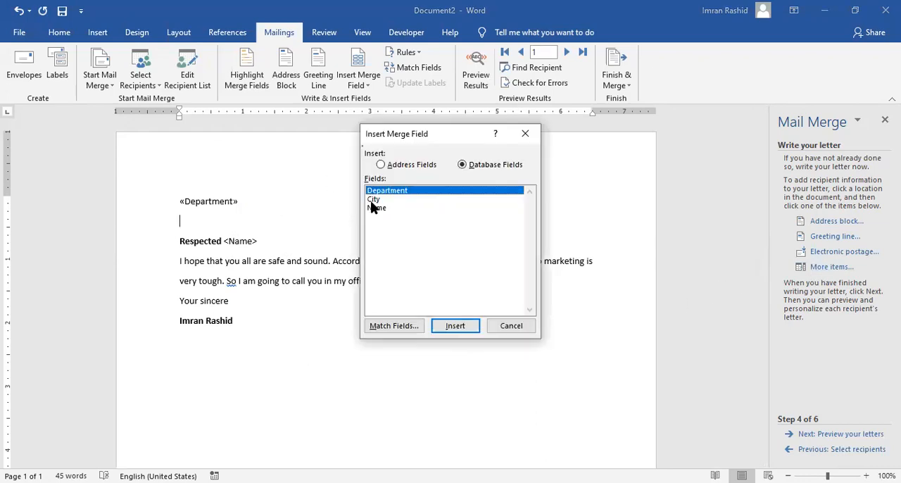
click(373, 200)
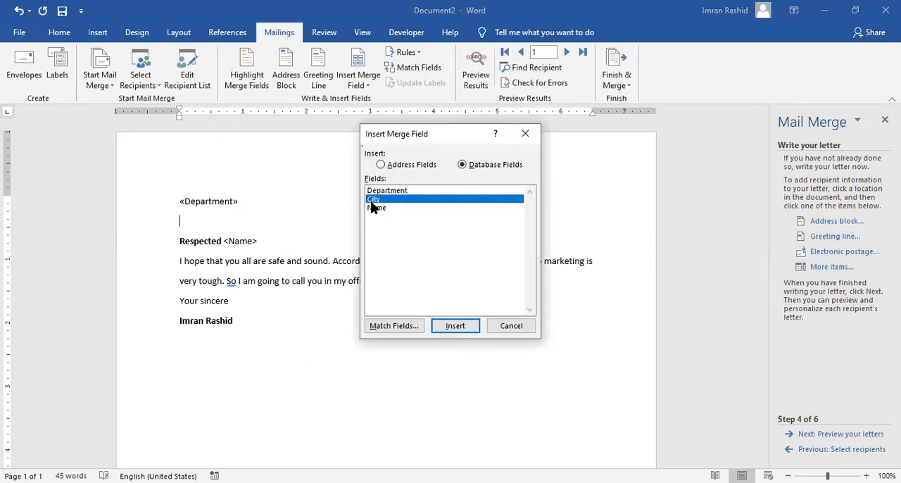
click(451, 329)
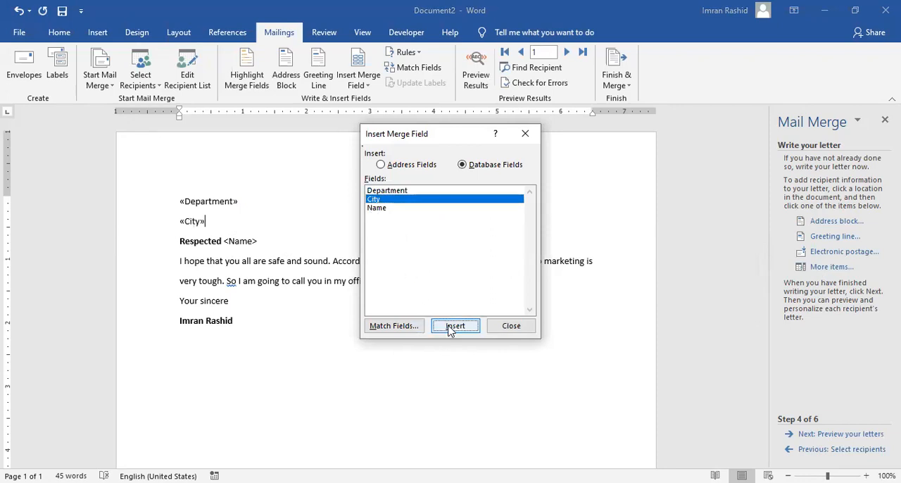
click(509, 326)
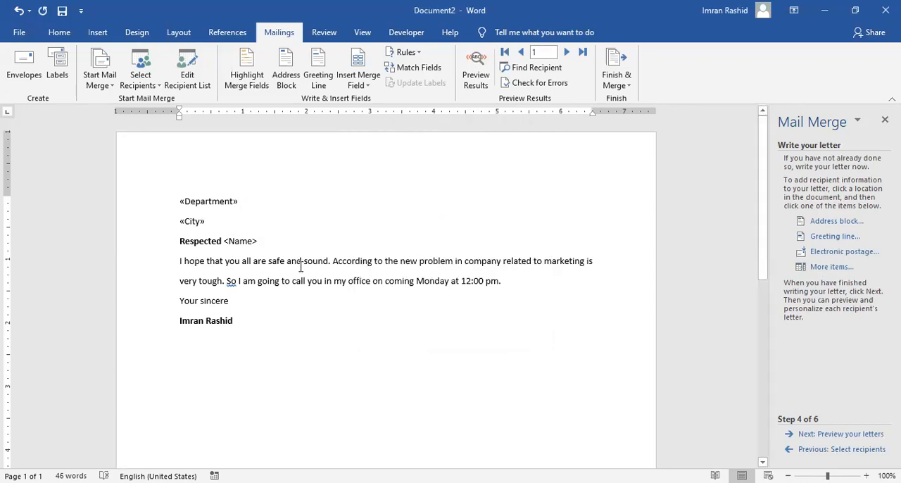
- Replace the <Name> placeholder after "Respected" with the Name merge field
key(BackSpace)
key(BackSpace)
key(BackSpace)
key(BackSpace)
key(BackSpace)
key(BackSpace)
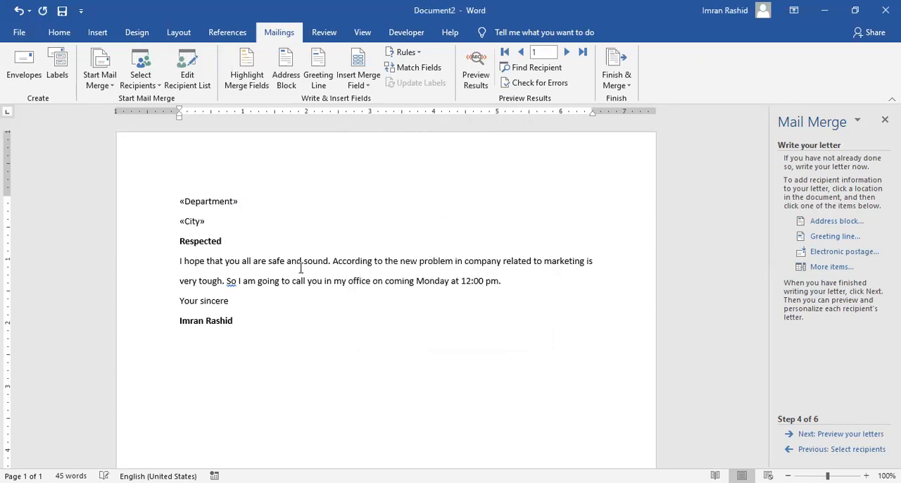
click(831, 266)
click(380, 208)
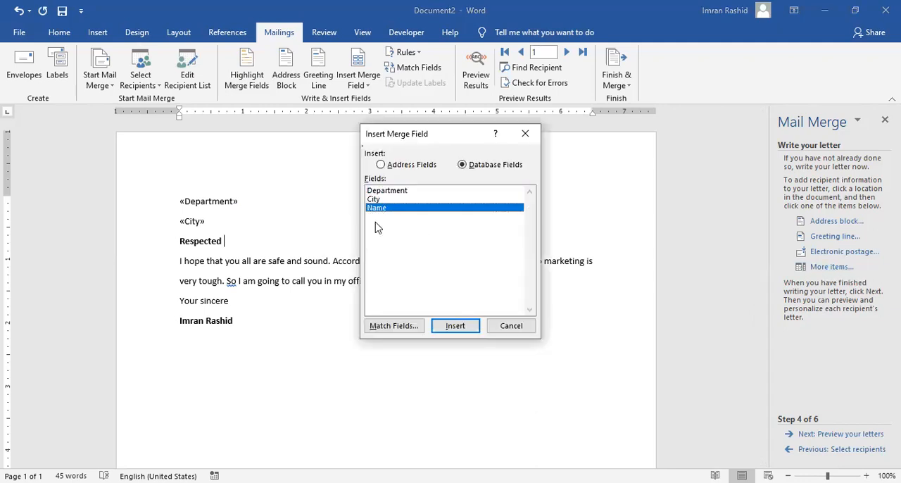
click(466, 326)
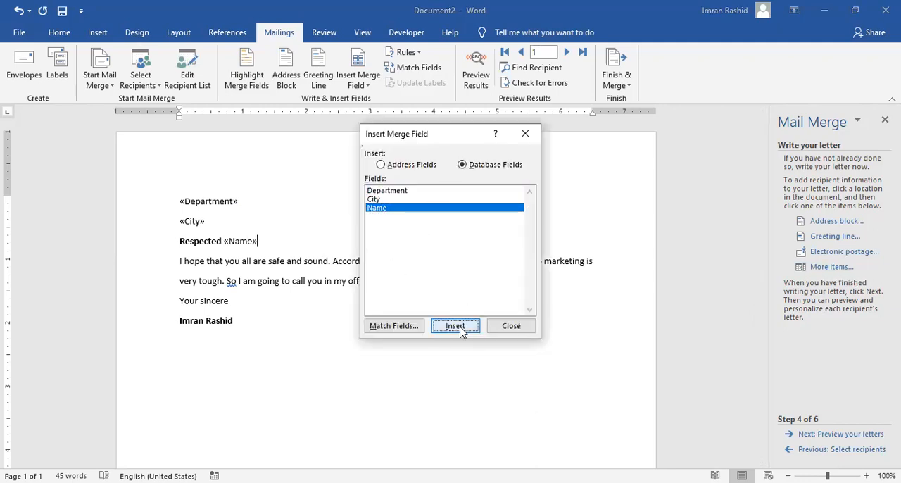
click(511, 326)
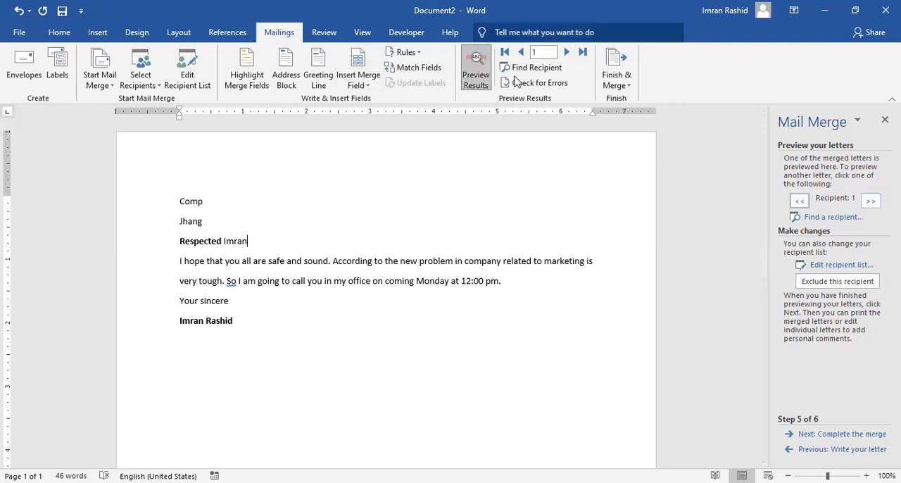
- Preview the merged letters one after another, from the second recipient through the fifth
click(871, 202)
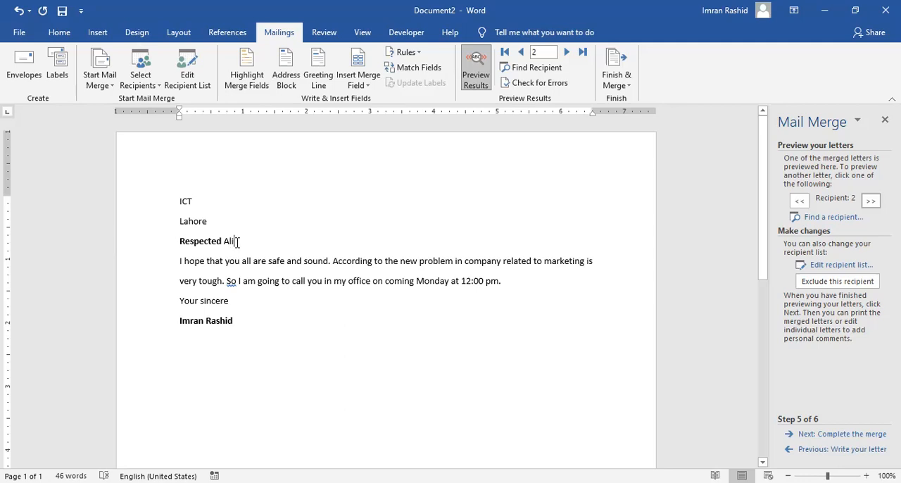
click(871, 201)
click(872, 200)
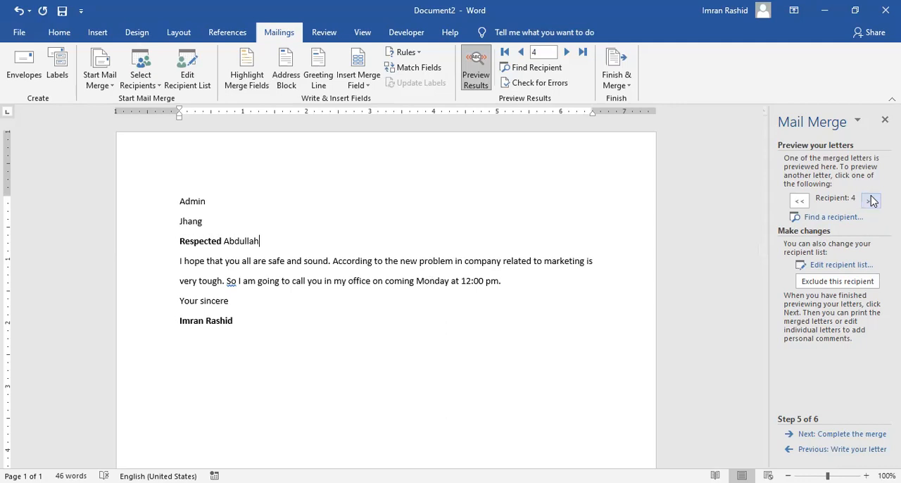
click(871, 202)
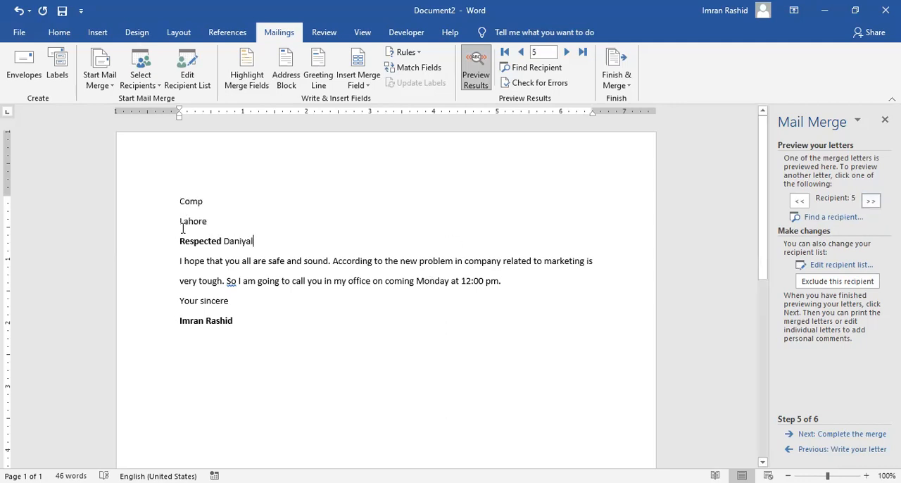